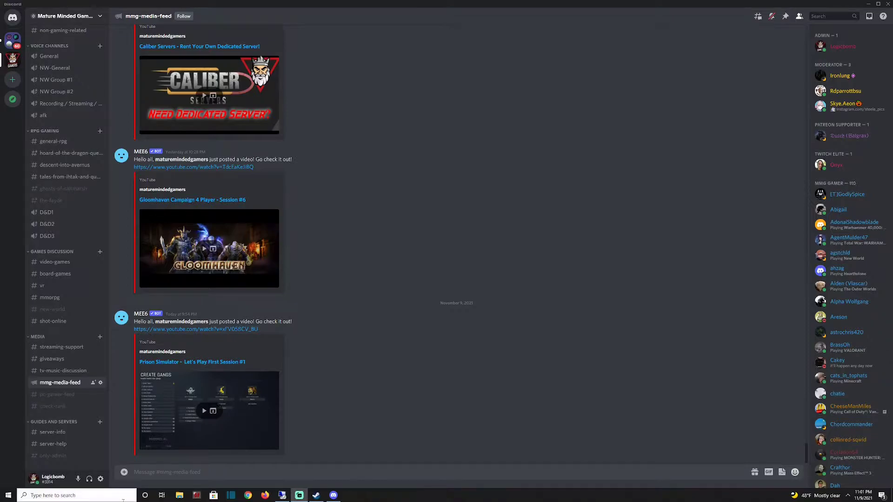
- Join the D&D3 voice channel and disconnect from it
left_click(47, 237)
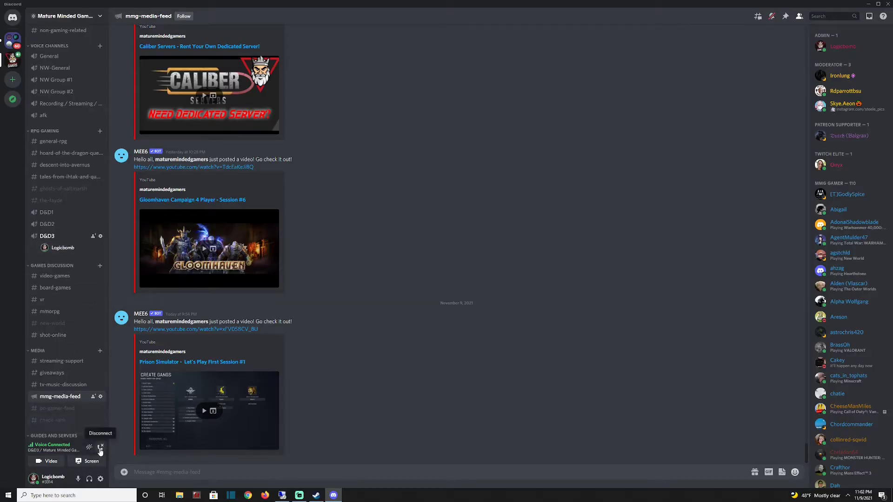
left_click(100, 449)
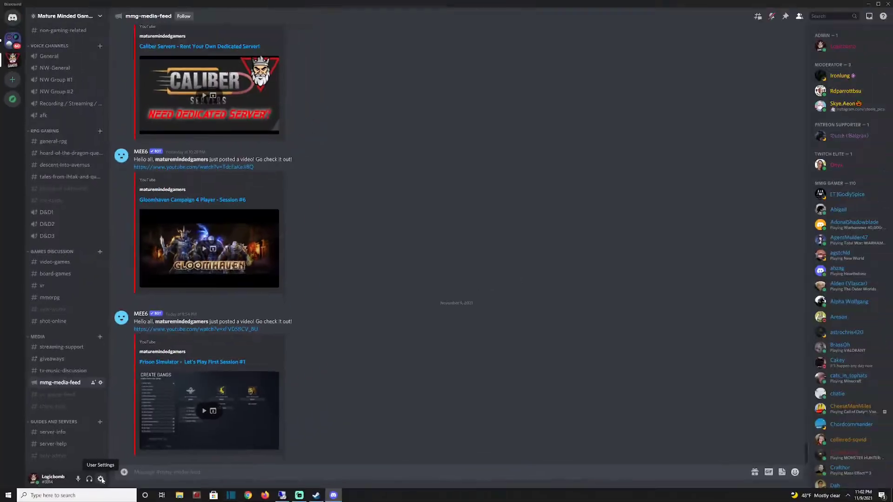
- Open the Voice & Video user settings and set the input device to Microphone (Blue Snowball)
left_click(319, 437)
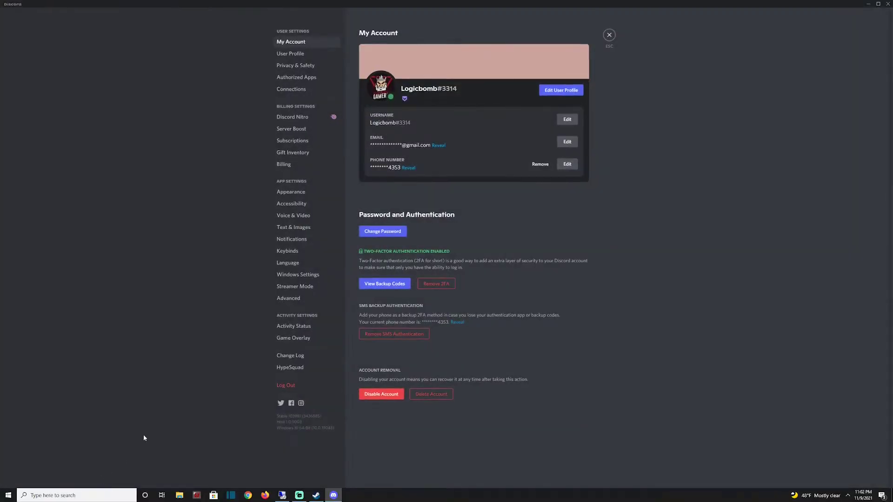
left_click(290, 216)
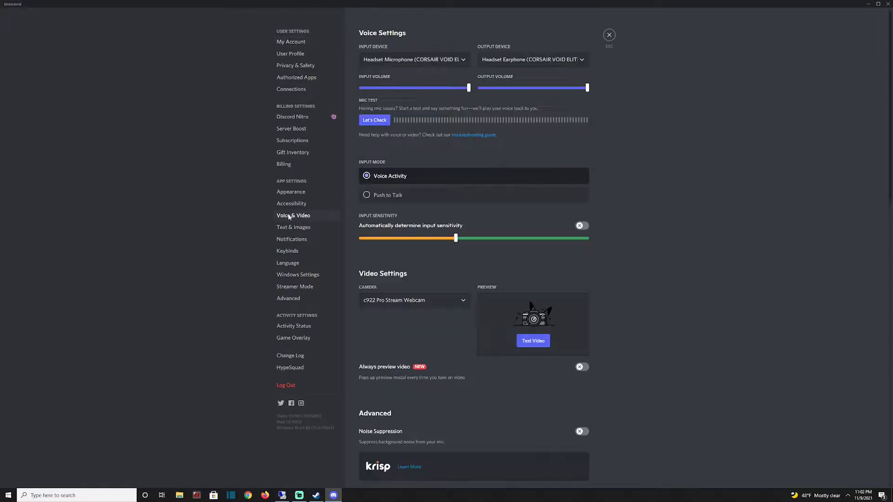
left_click(464, 62)
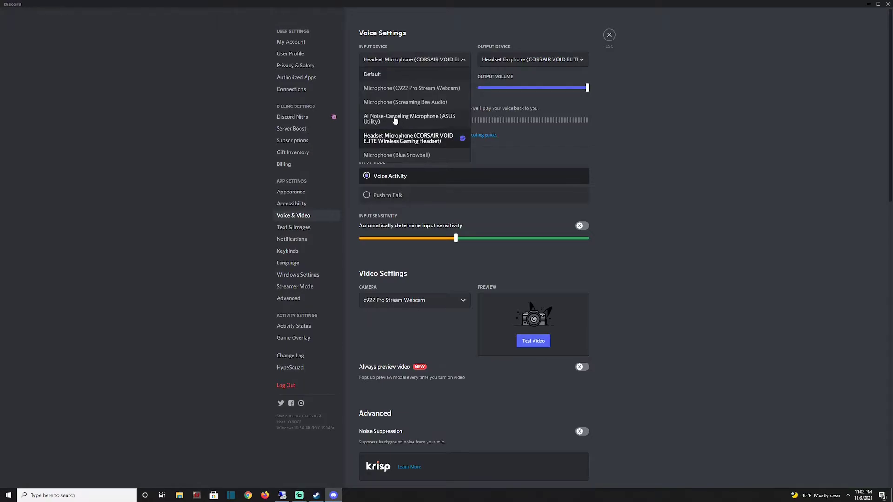
left_click(393, 156)
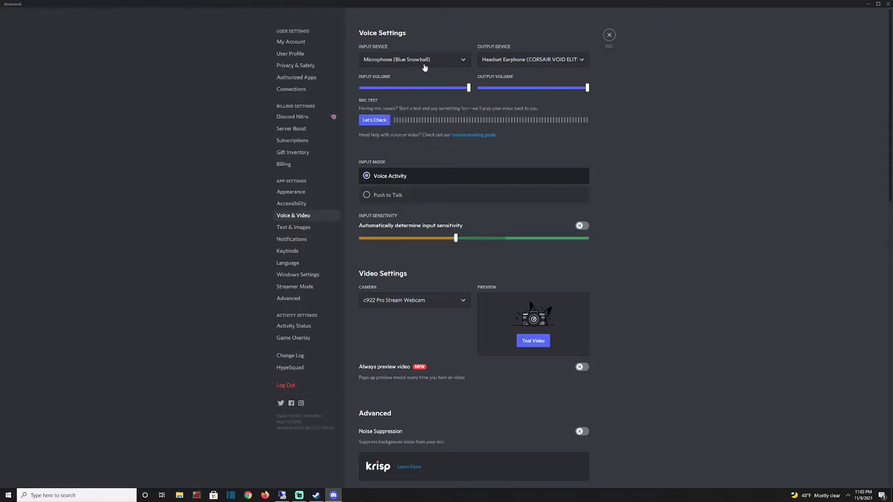
- Set the input device to the CORSAIR VOID ELITE headset microphone, and start and stop a mic test
left_click(463, 61)
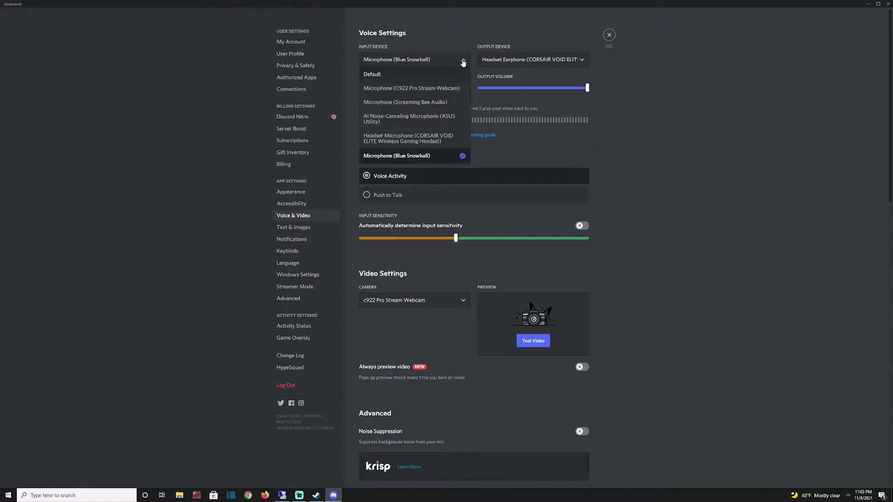
left_click(419, 139)
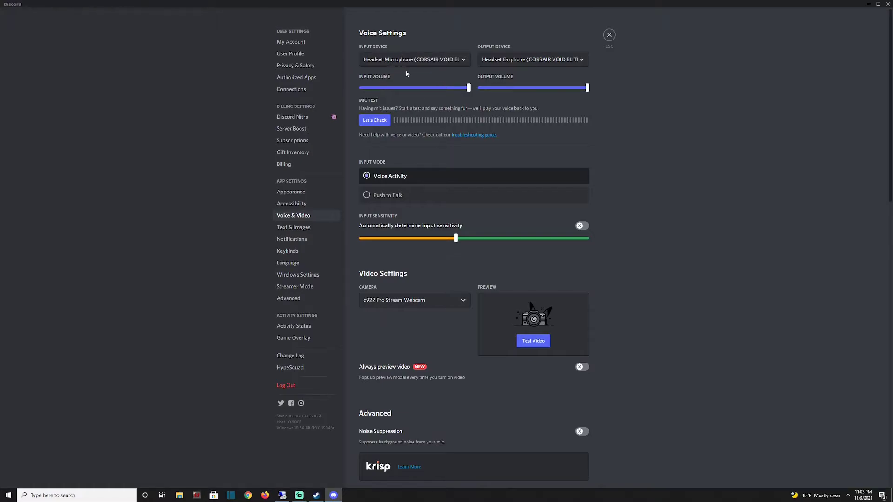
left_click(372, 122)
left_click(379, 121)
- Run mic tests with the AI Noise-Canceling Microphone (ASUS Utility) and with the CORSAIR VOID ELITE headset microphone as the input device
left_click(446, 60)
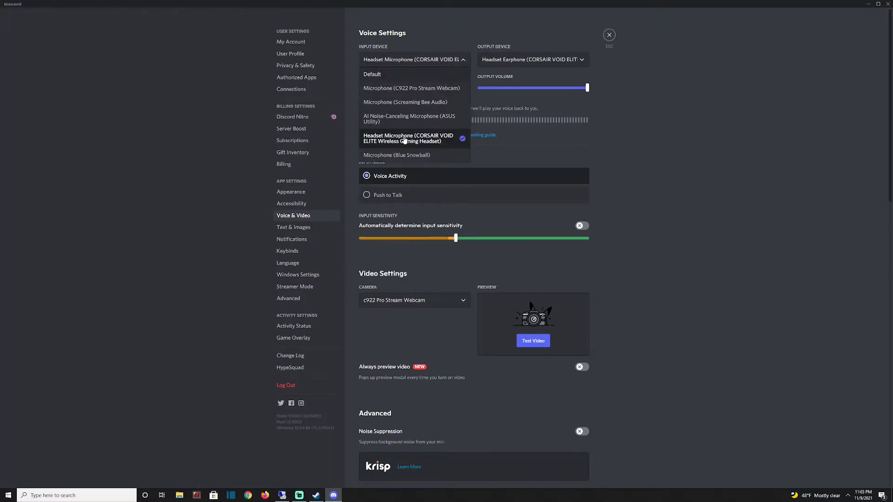
left_click(393, 119)
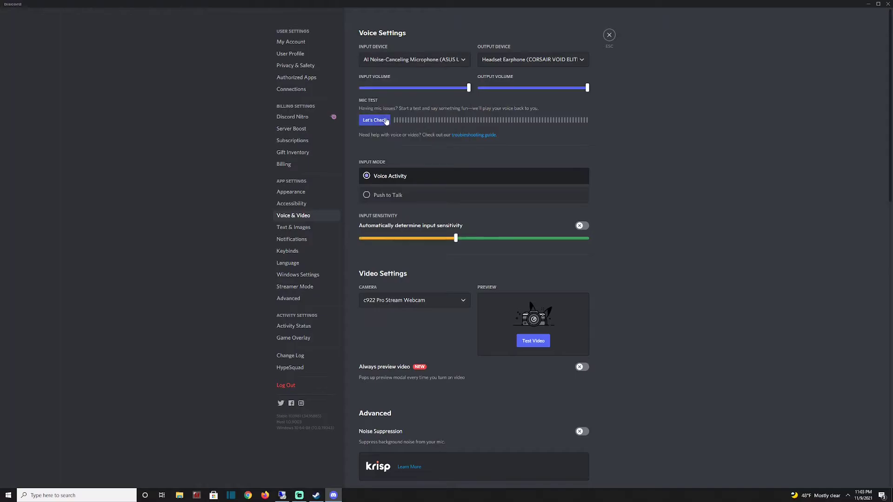
left_click(384, 122)
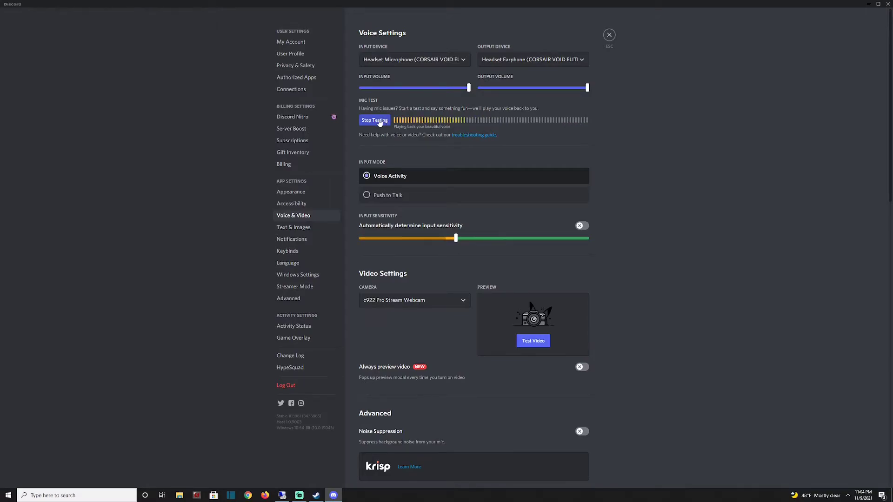
left_click(379, 122)
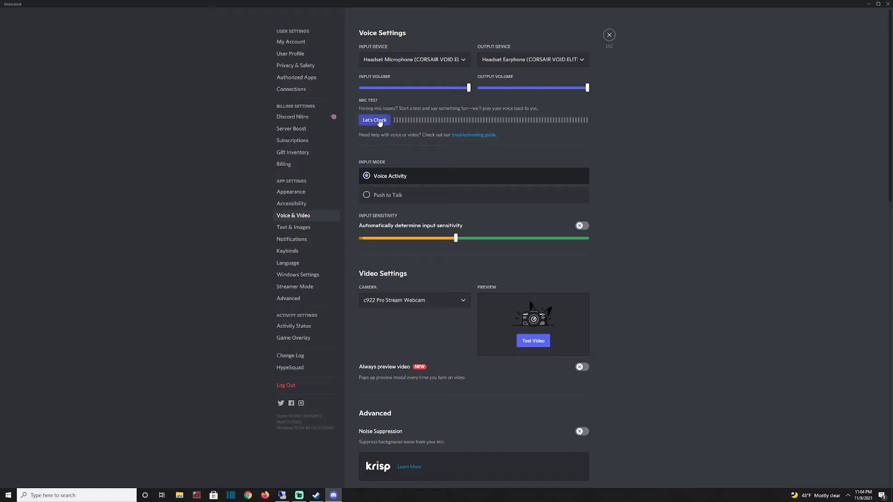
- Raise the input sensitivity threshold to just under the midpoint, and switch the input mode to Push to Talk and back to Voice Activity
scroll(441, 328, "down", 4)
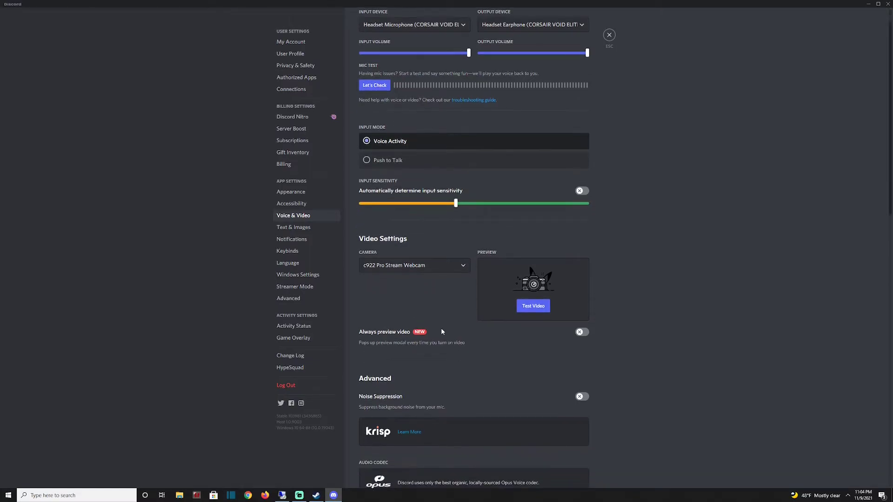
scroll(386, 201, "up", 3)
mouse_move(456, 204)
left_click_drag(457, 203, 475, 203)
left_click(376, 167)
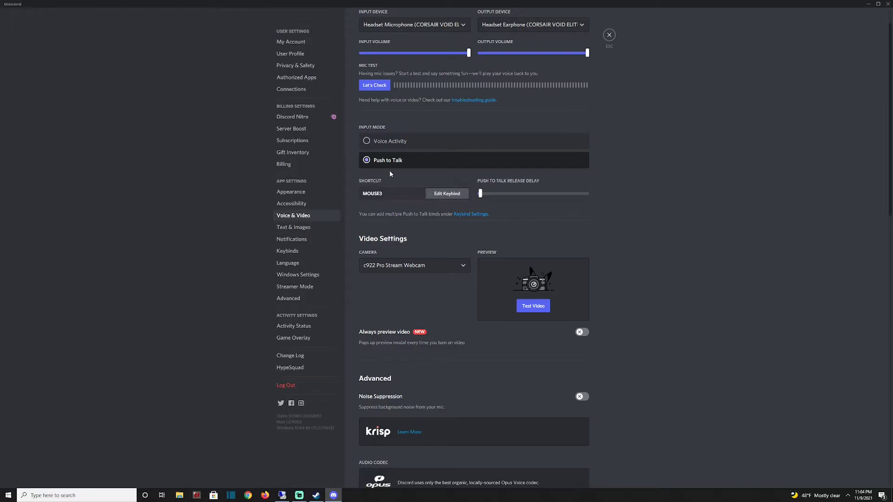
left_click(368, 142)
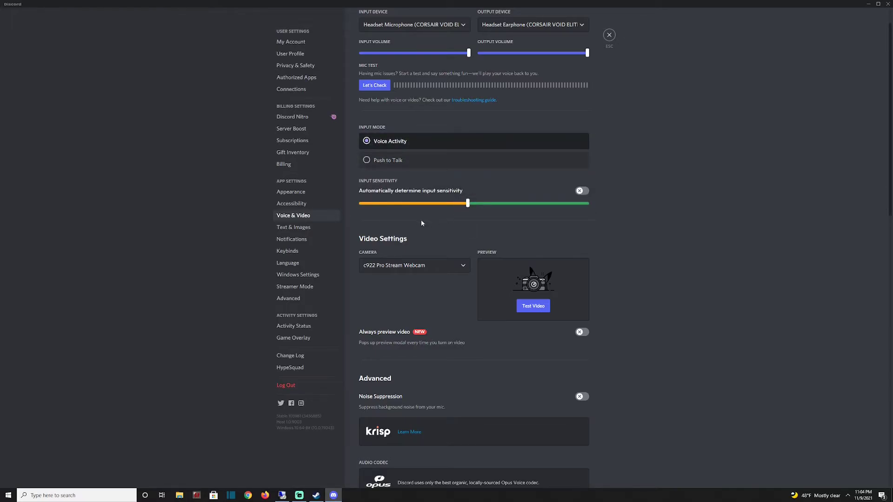
- Set the input device to Microphone (Blue Snowball) and the input sensitivity threshold to about one third of its range
scroll(399, 50, "up", 1)
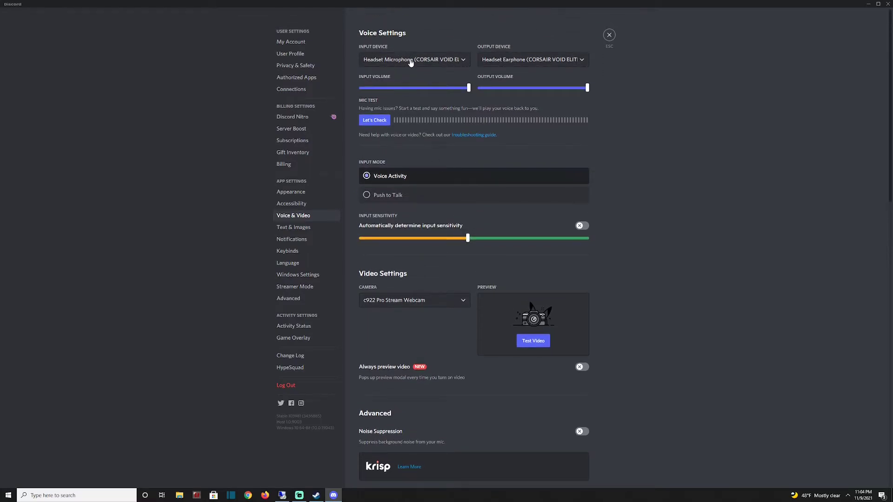
left_click(408, 60)
left_click(399, 155)
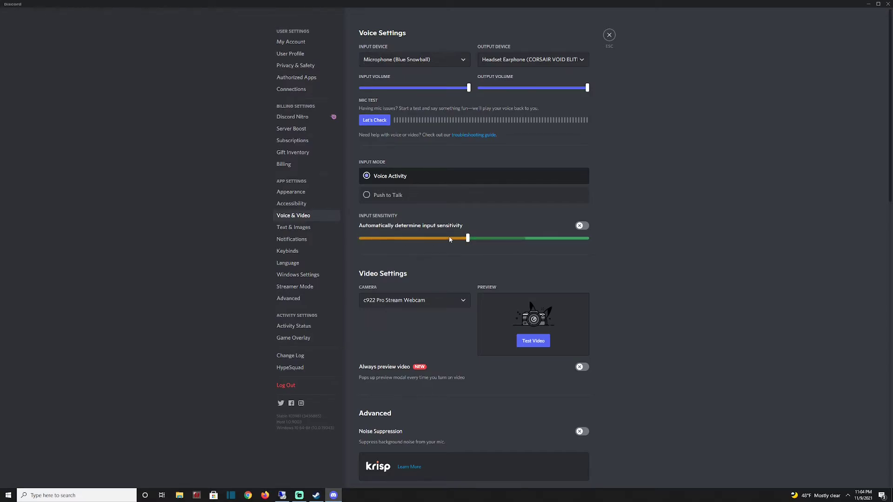
mouse_move(468, 238)
left_click_drag(468, 238, 570, 238)
left_click_drag(571, 239, 436, 245)
- Open the Windows Sound settings and bring up the recording devices list of the Sound Control Panel
left_click(115, 495)
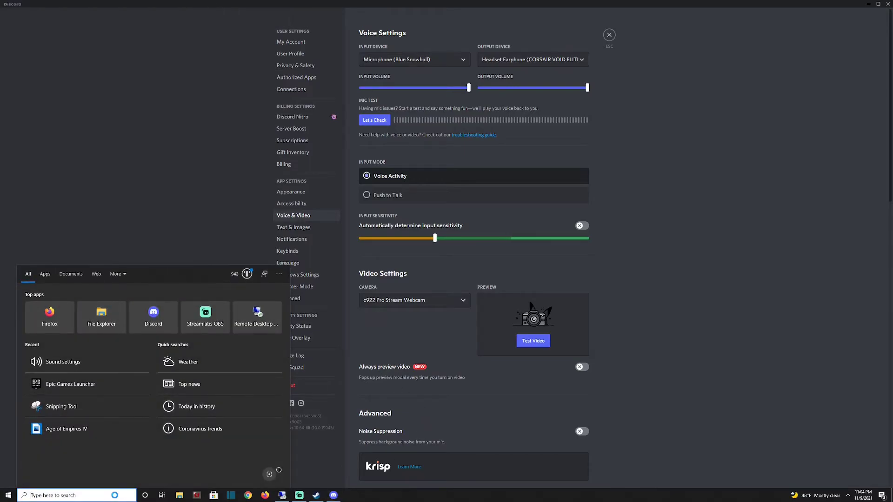
type("sounds")
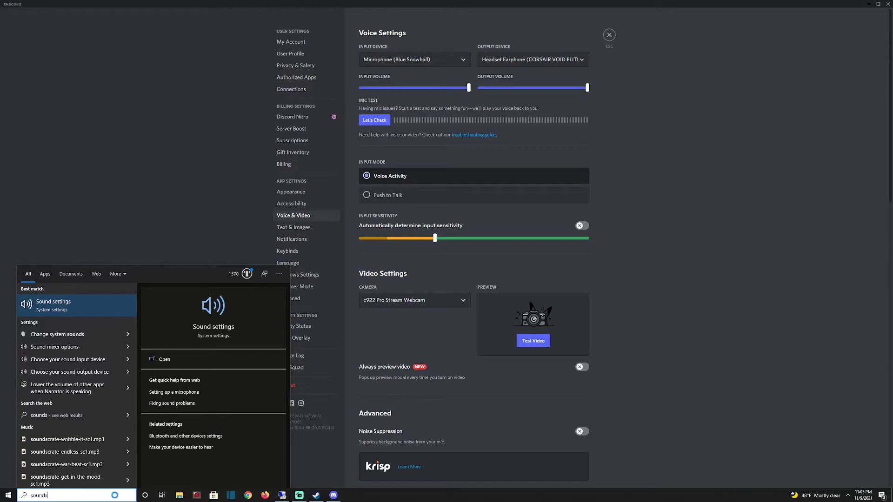
left_click(50, 309)
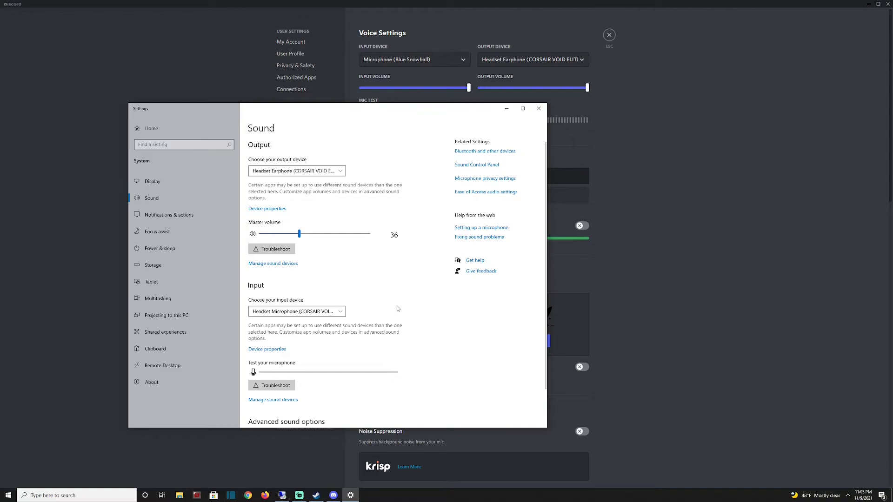
left_click(476, 164)
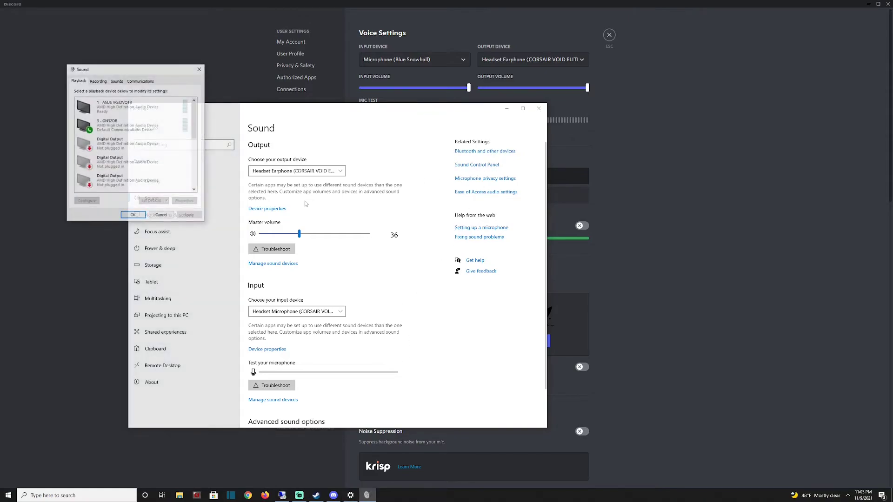
left_click_drag(156, 72, 424, 140)
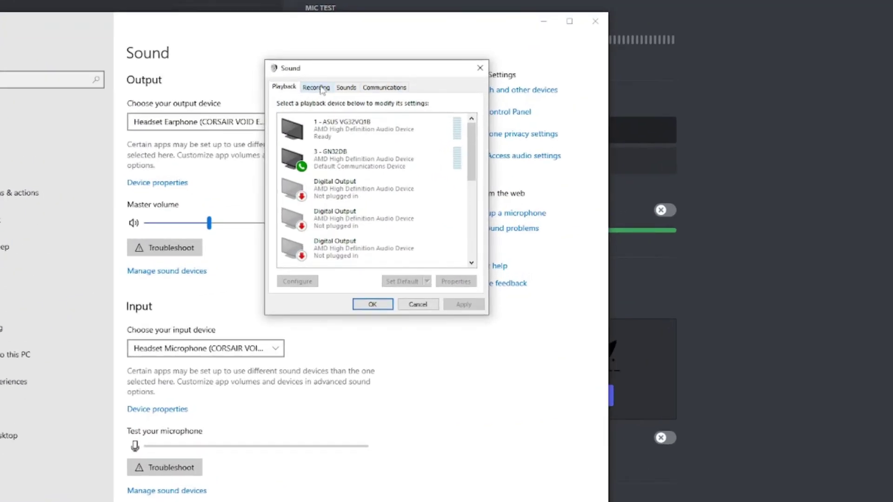
left_click(320, 88)
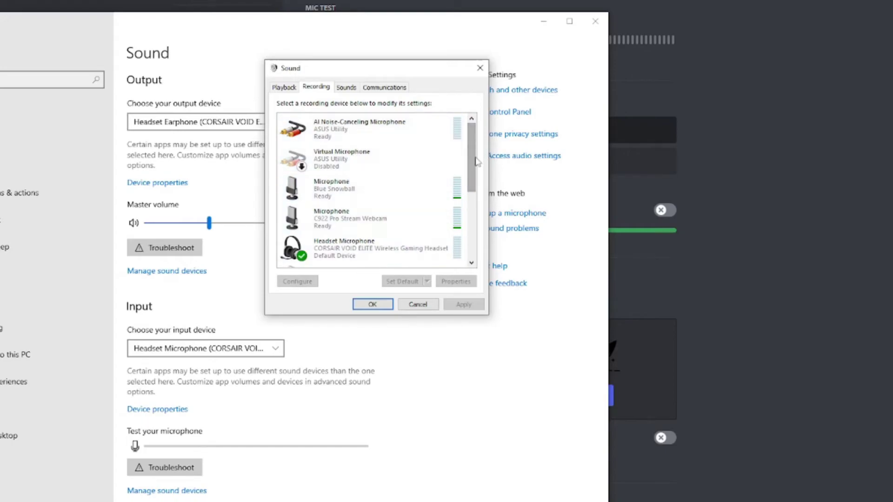
left_click_drag(476, 160, 484, 190)
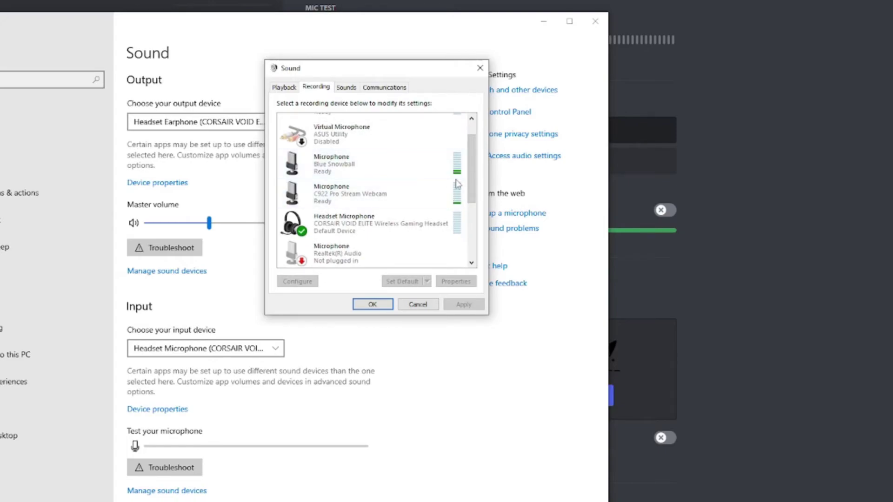
- Disable the C922 Pro Stream Webcam microphone and enable it again
left_click(390, 260)
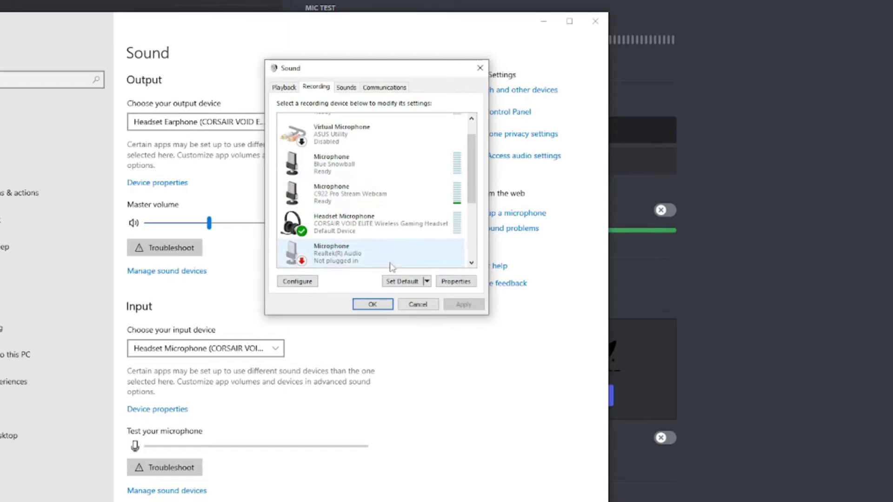
left_click(357, 225)
left_click(340, 191)
right_click(341, 191)
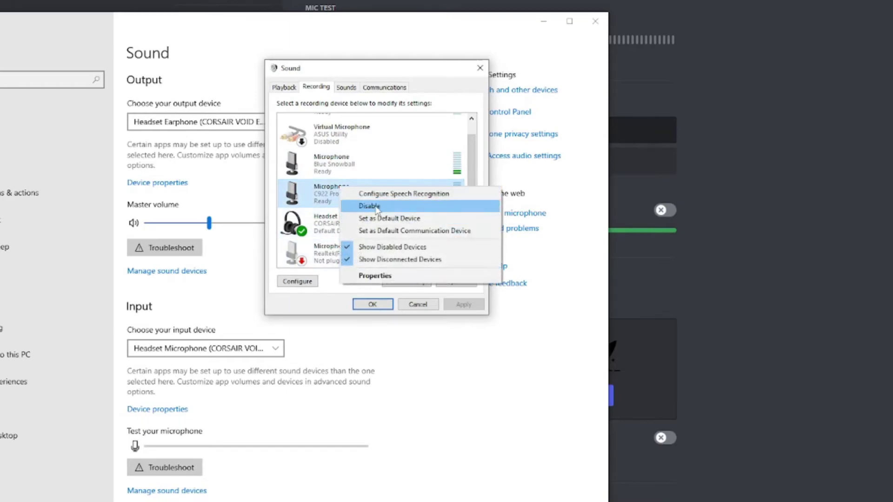
left_click(367, 203)
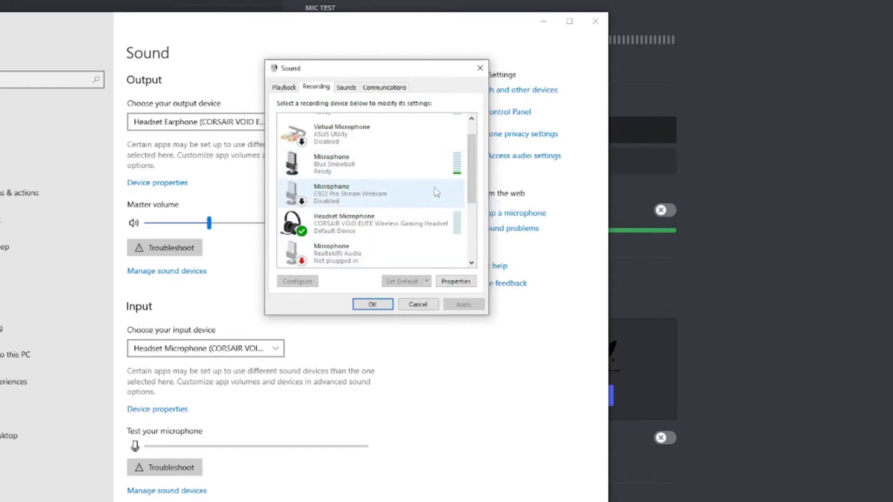
right_click(350, 197)
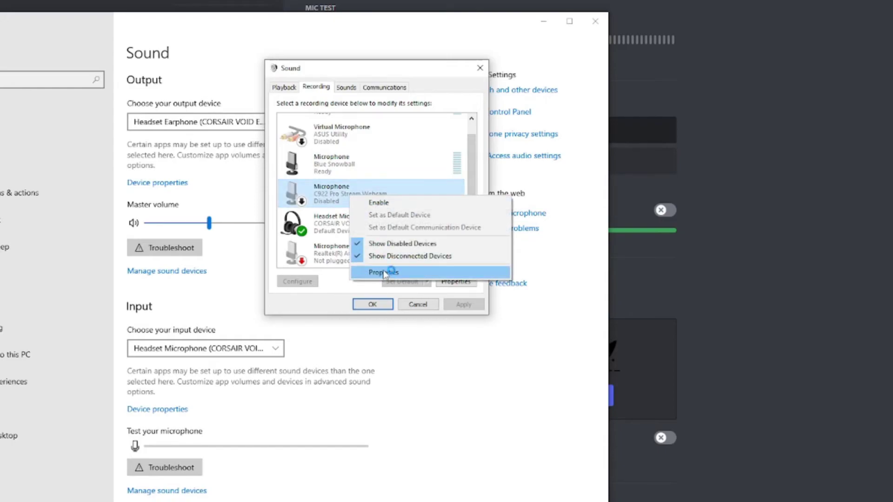
left_click(380, 202)
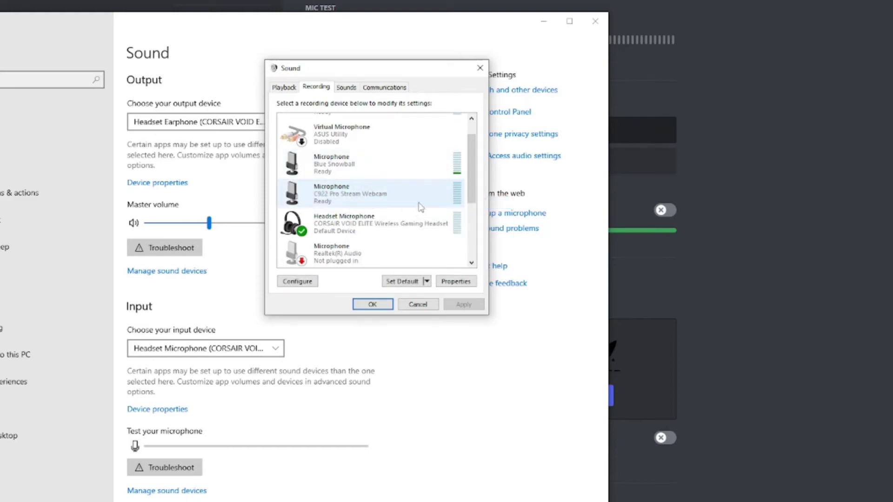
- Review the listening, level and advanced settings in the Blue Snowball microphone's properties and close them
left_click(390, 168)
right_click(337, 163)
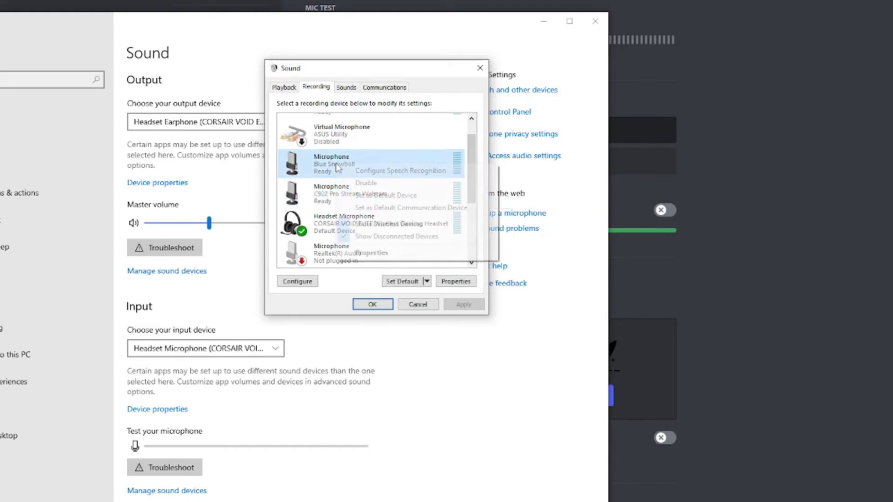
left_click(384, 253)
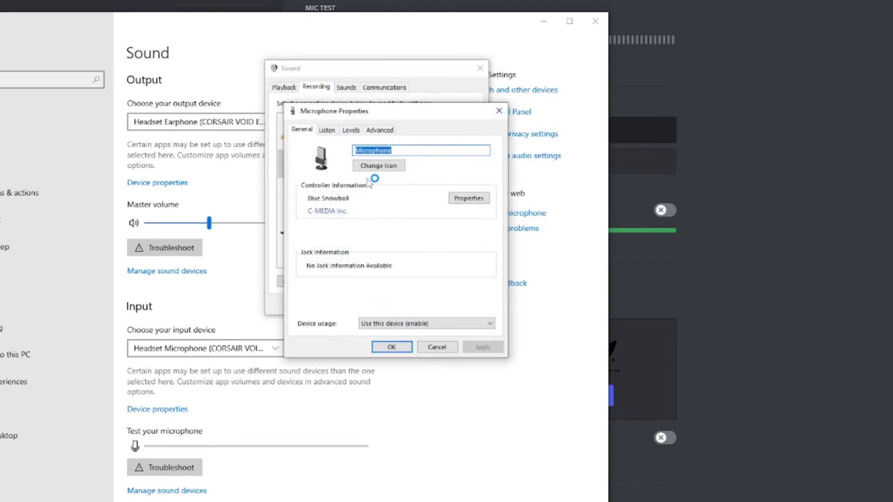
left_click(326, 130)
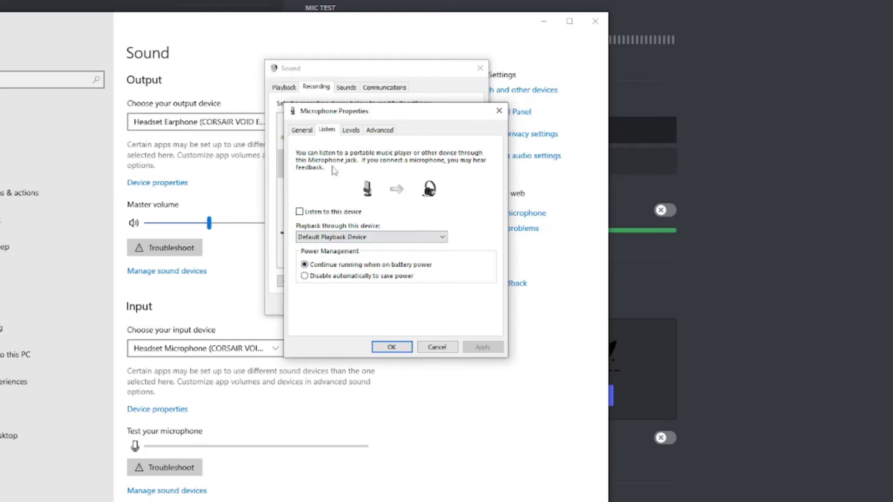
left_click(356, 131)
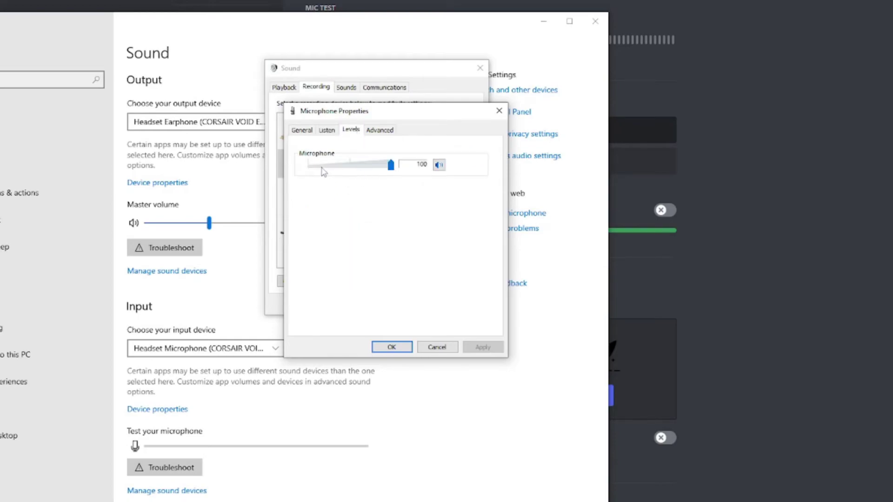
mouse_move(390, 165)
left_mouse_down()
mouse_move(352, 168)
mouse_move(405, 175)
left_mouse_up()
left_click(380, 132)
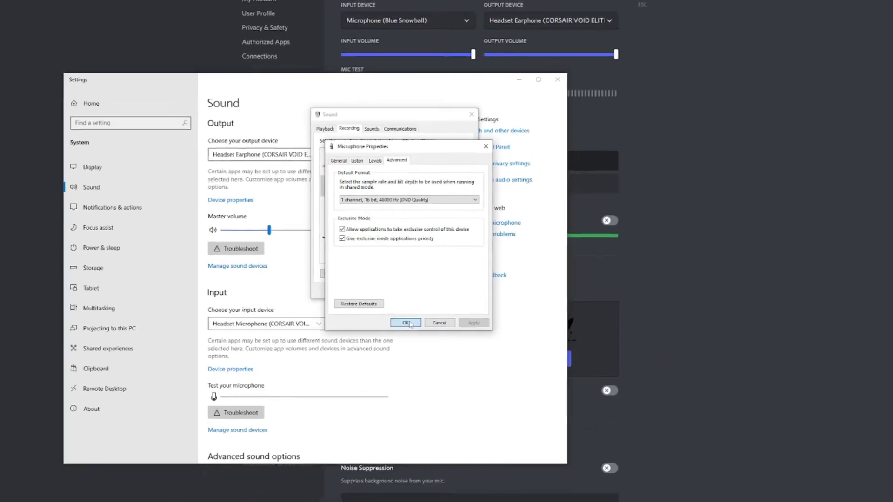
left_click(410, 324)
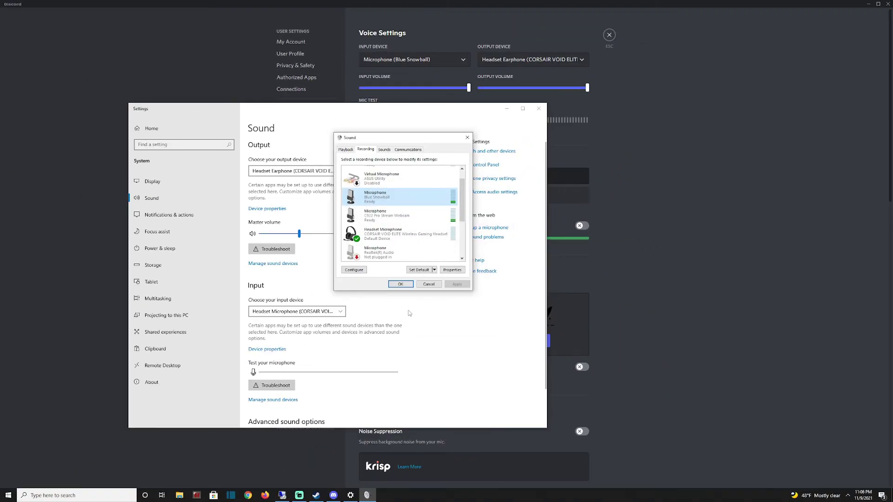